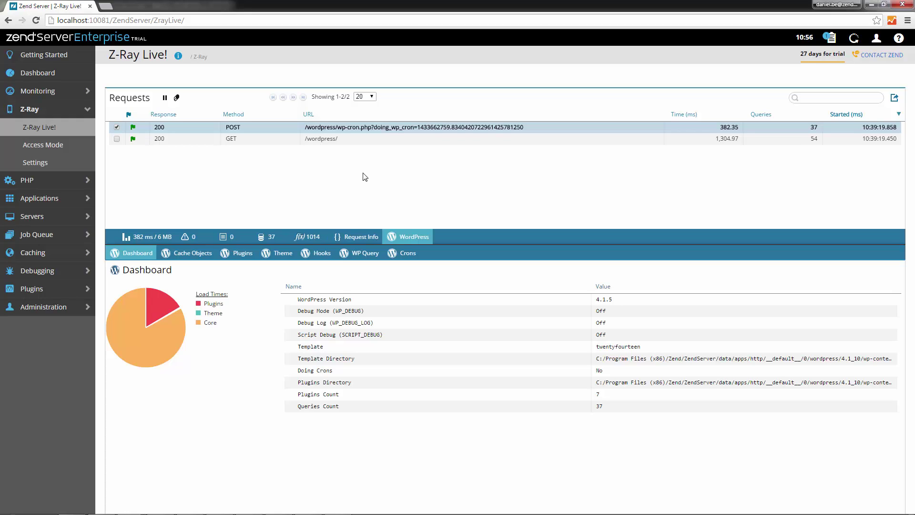
Go to PHP > Extensions to list bcmath, Core, gd and other extensions.
click(79, 183)
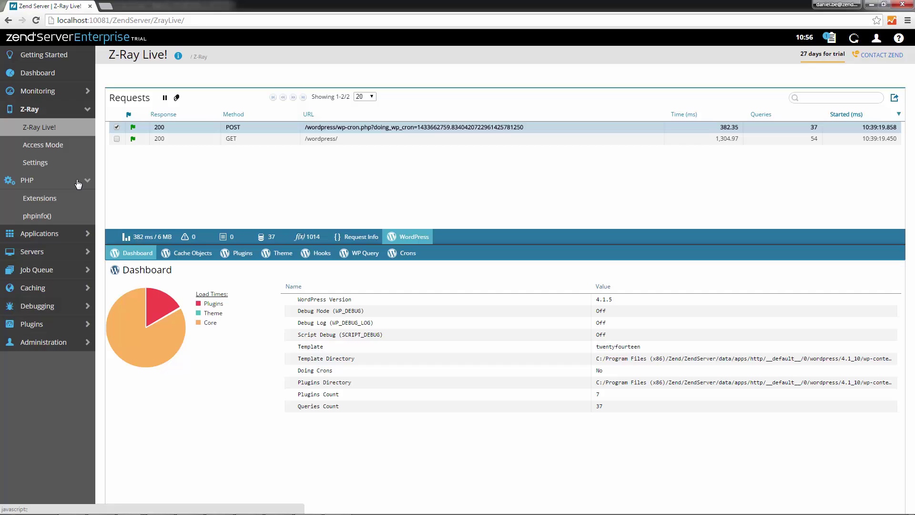
click(66, 197)
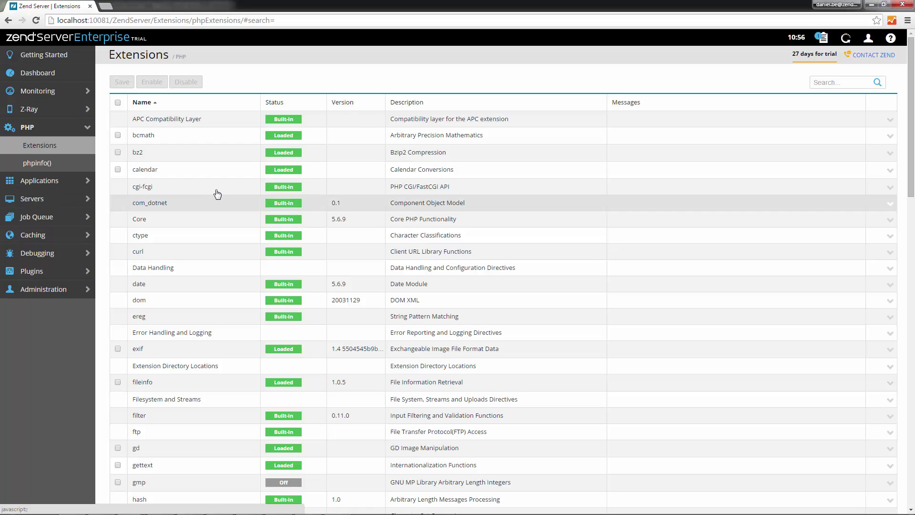
Search the Extensions page for display_errors.
click(832, 83)
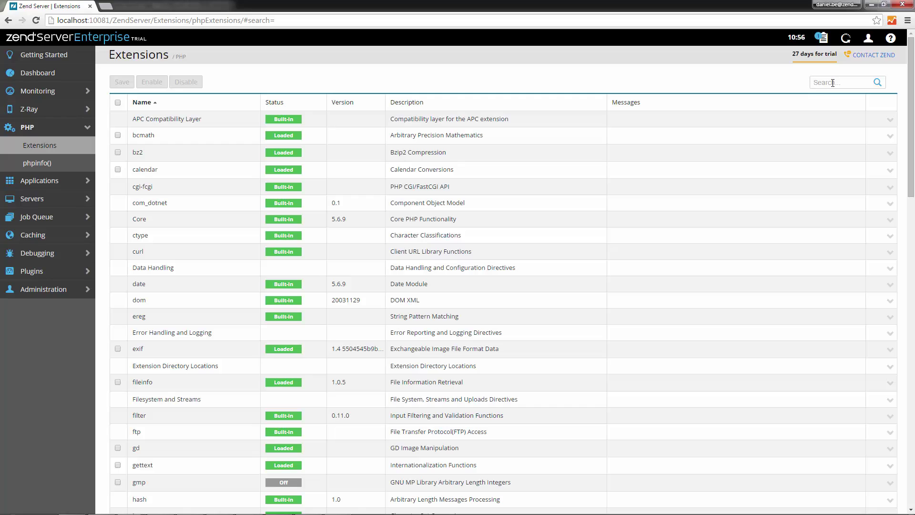
text(disp)
text(lay_errors)
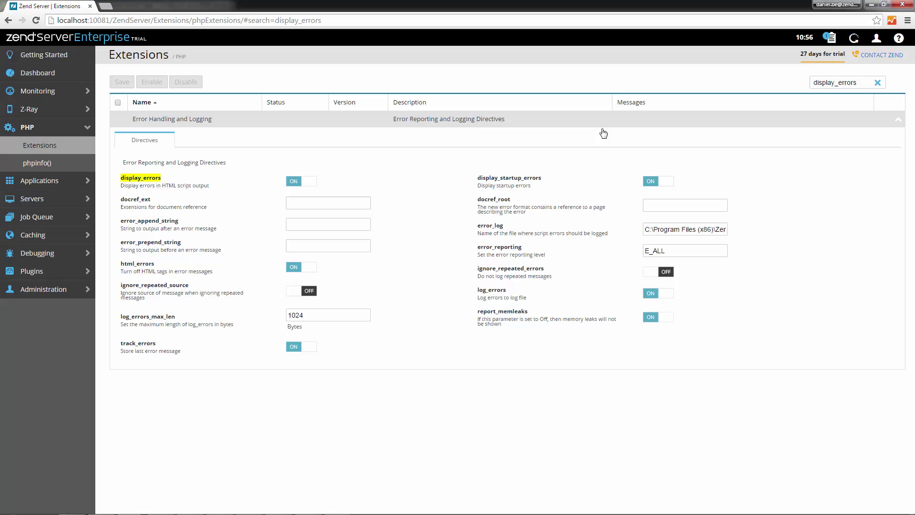
Switch display_errors to OFF and save the change.
click(310, 183)
click(125, 83)
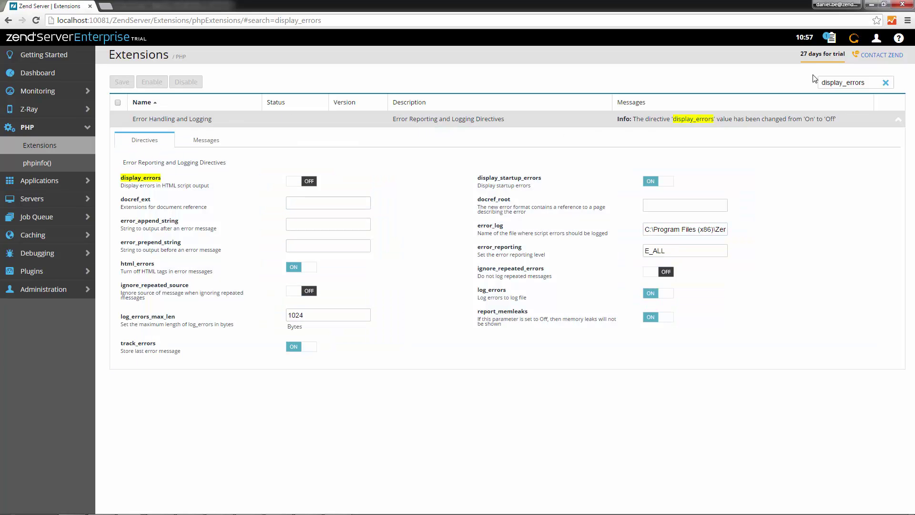
Restart Zend Server to apply the display_errors change.
click(854, 40)
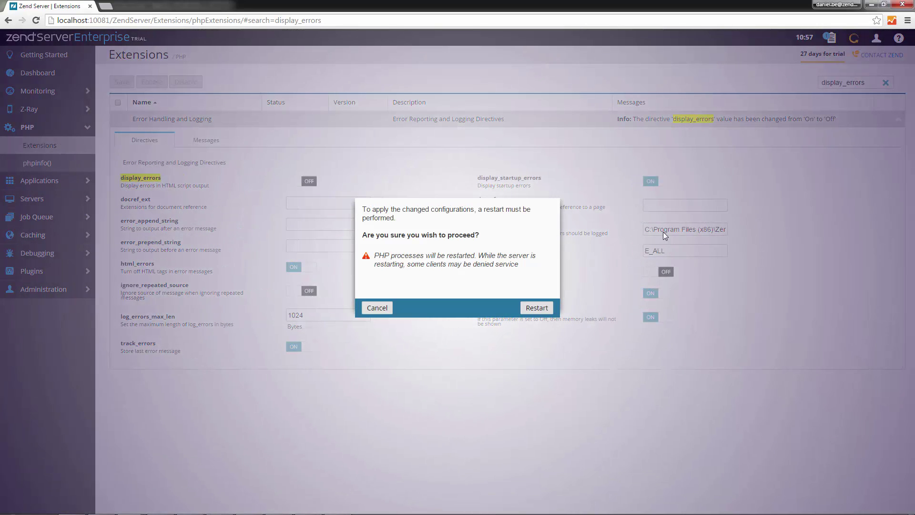
click(537, 307)
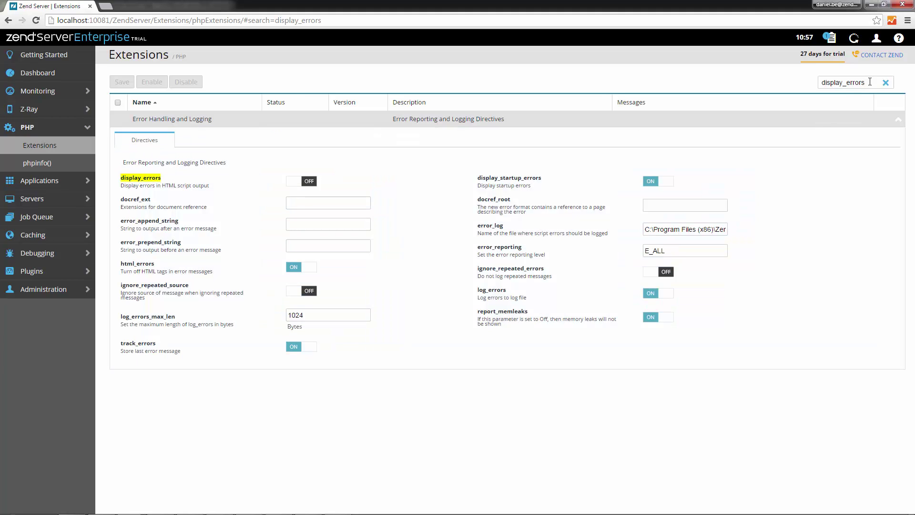
Clear the search and disable the bcmath extension.
drag(870, 82, 816, 85)
key(BackSpace)
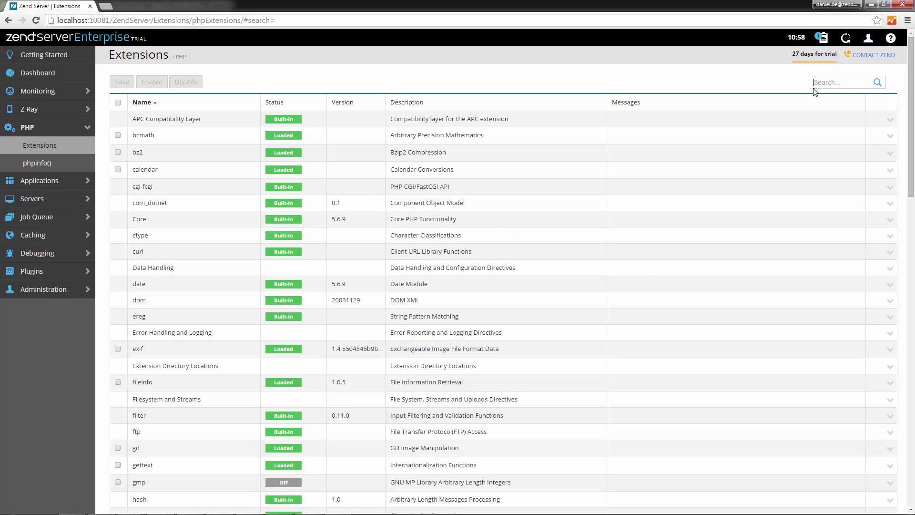
click(118, 136)
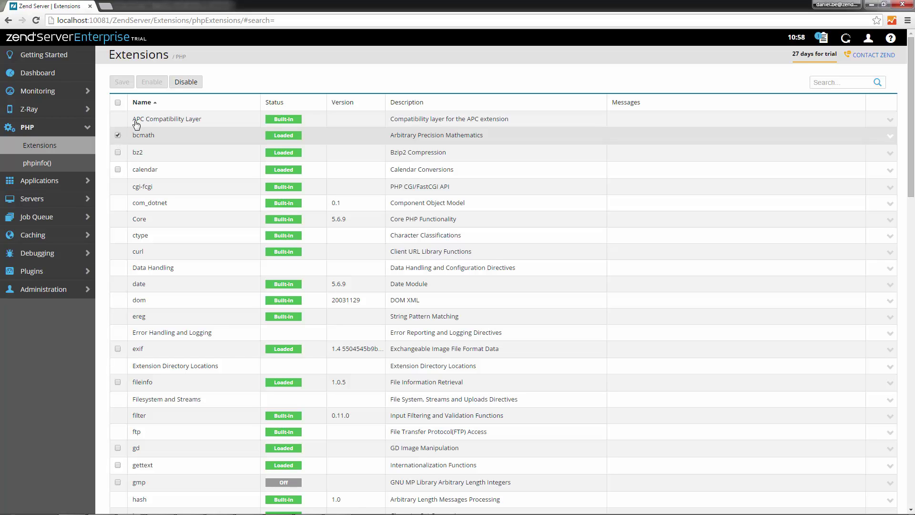
click(184, 82)
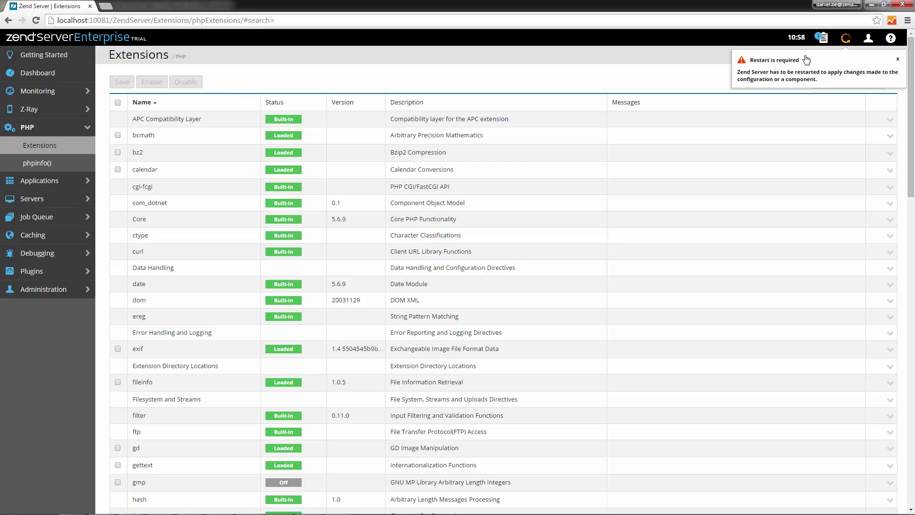
Restart Zend Server so bcmath shows as Off.
click(844, 43)
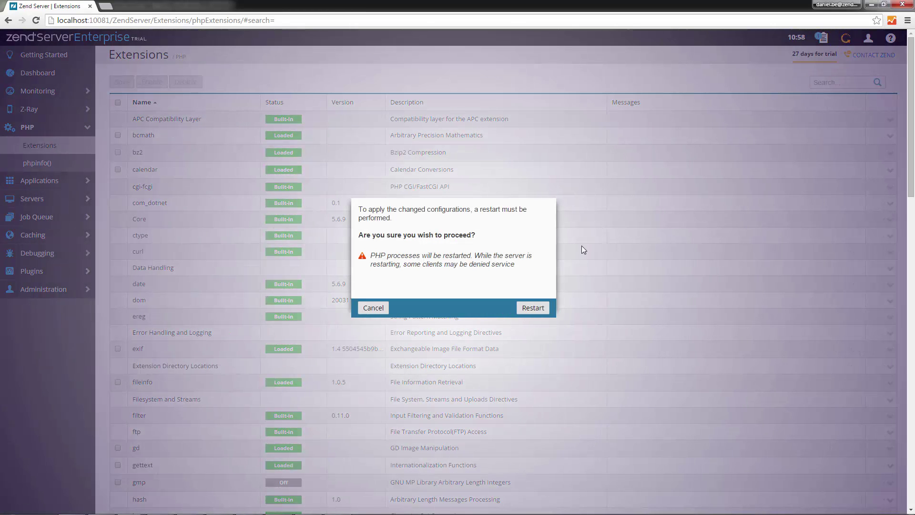
click(532, 307)
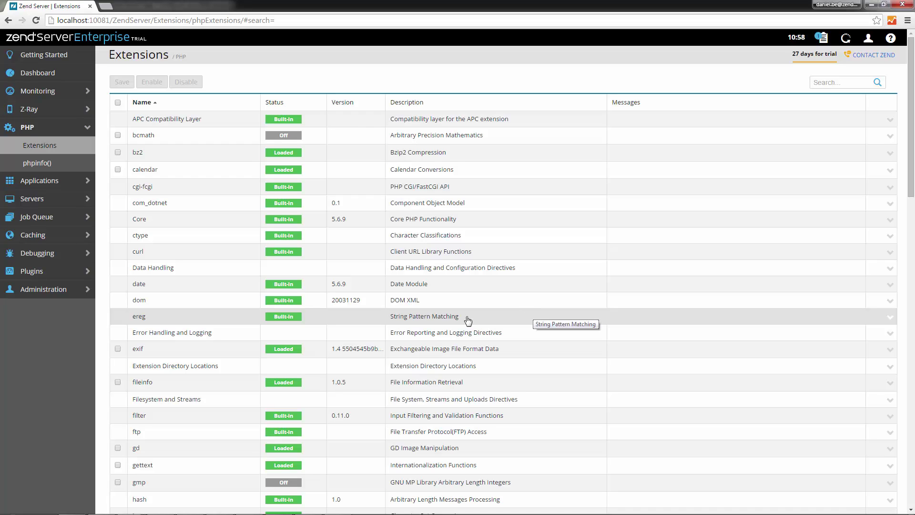
Go to Administration > Import/Export in the left menu.
click(65, 294)
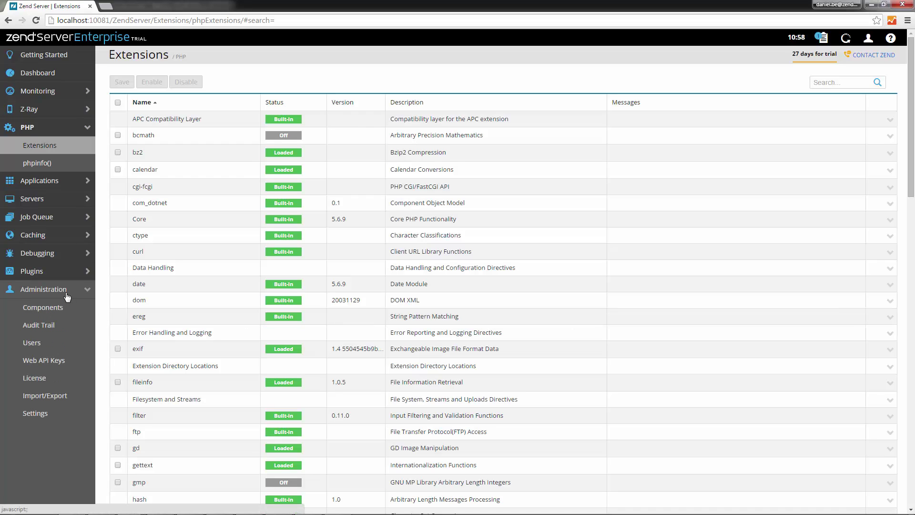
click(49, 397)
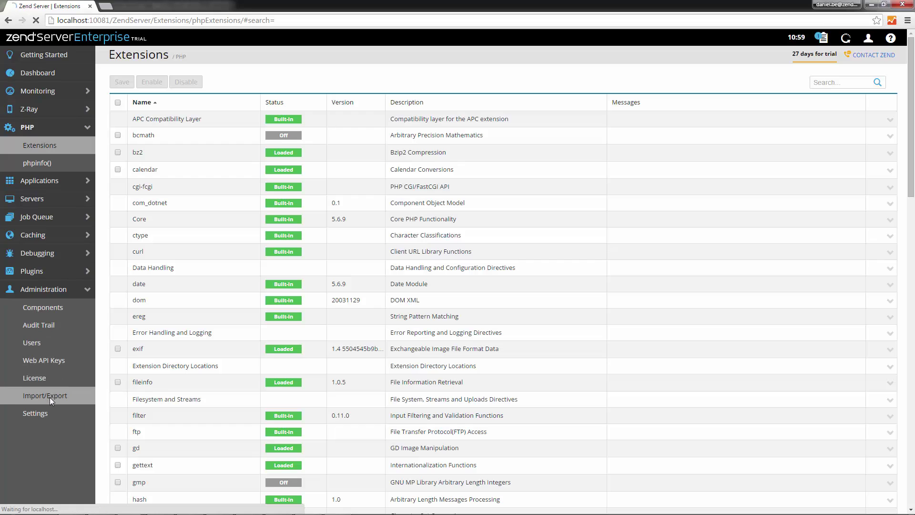